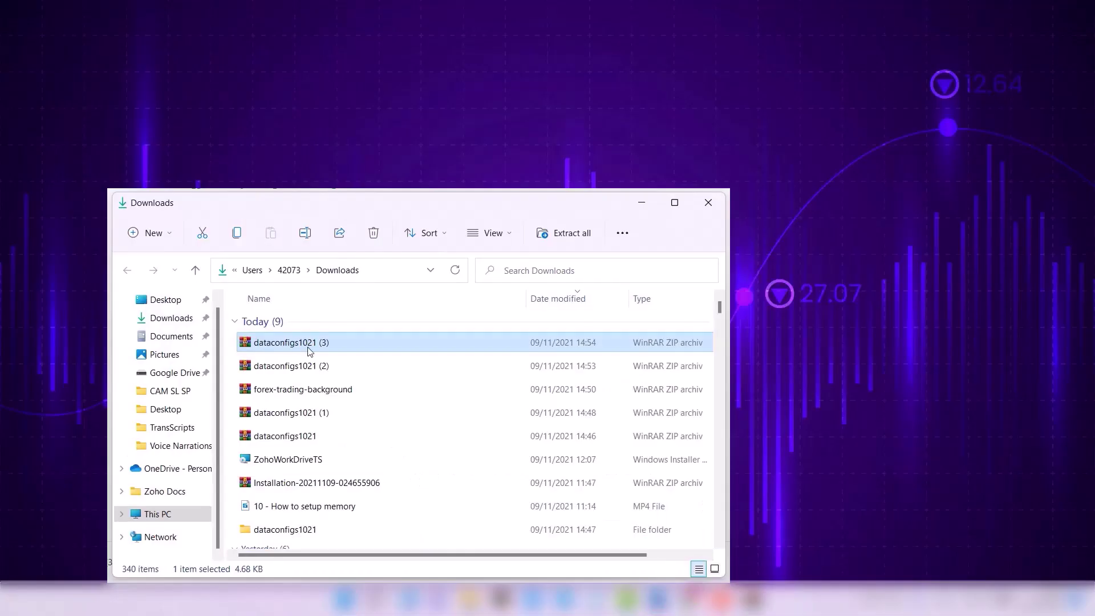
Open the dataconfigs1021 (3).zip archive from Downloads in WinRAR
double_click(309, 343)
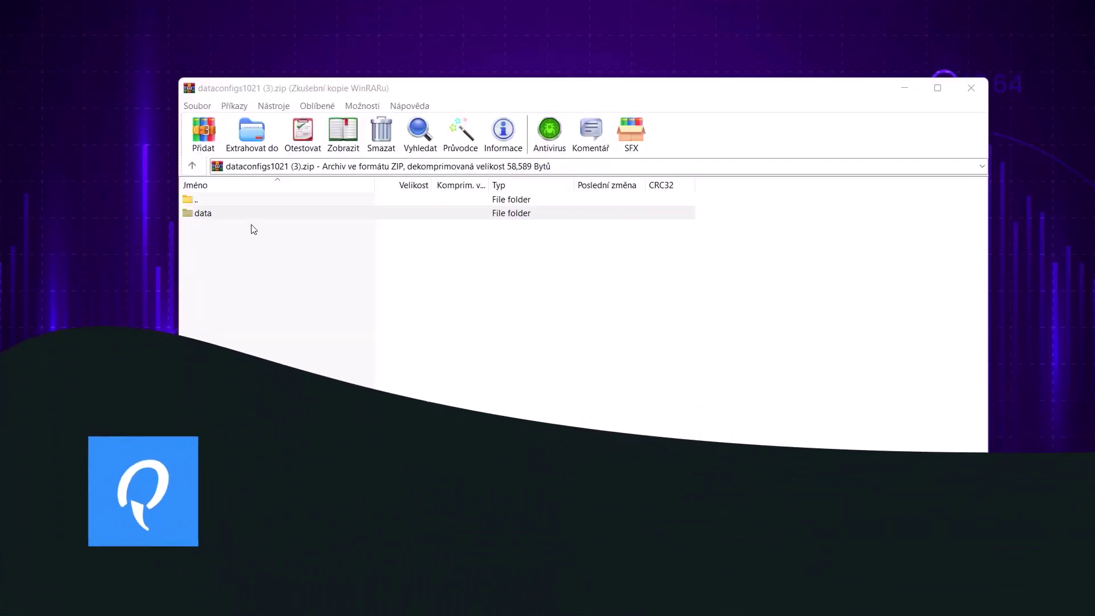
Drag the archive's data folder from WinRAR onto the desktop
drag(249, 217, 134, 247)
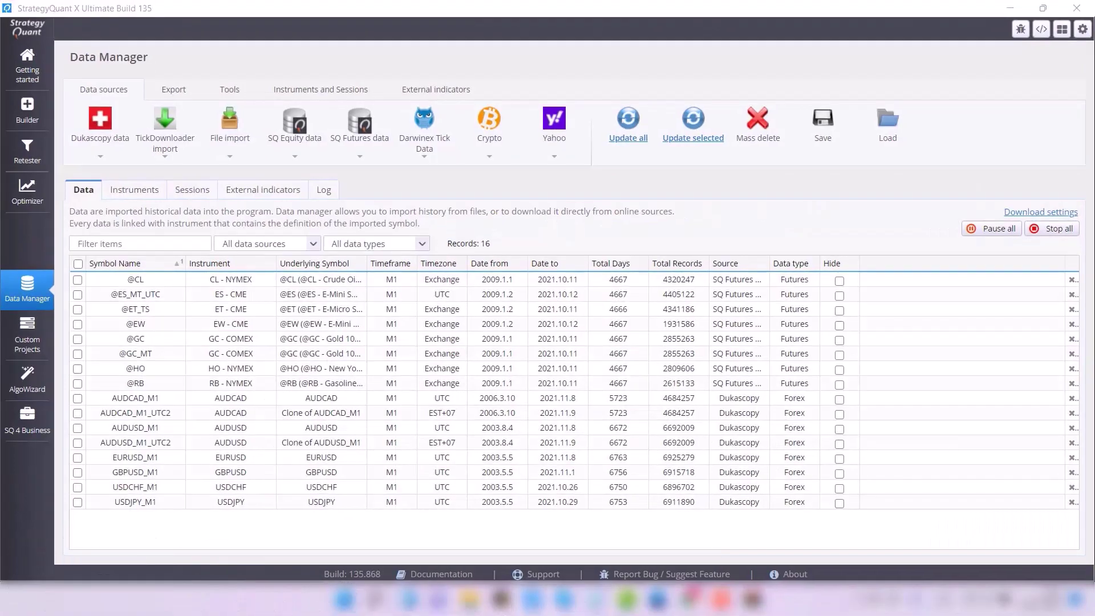
Select all 16 symbols and mass-delete them, confirming removal of the cloned data too
click(78, 264)
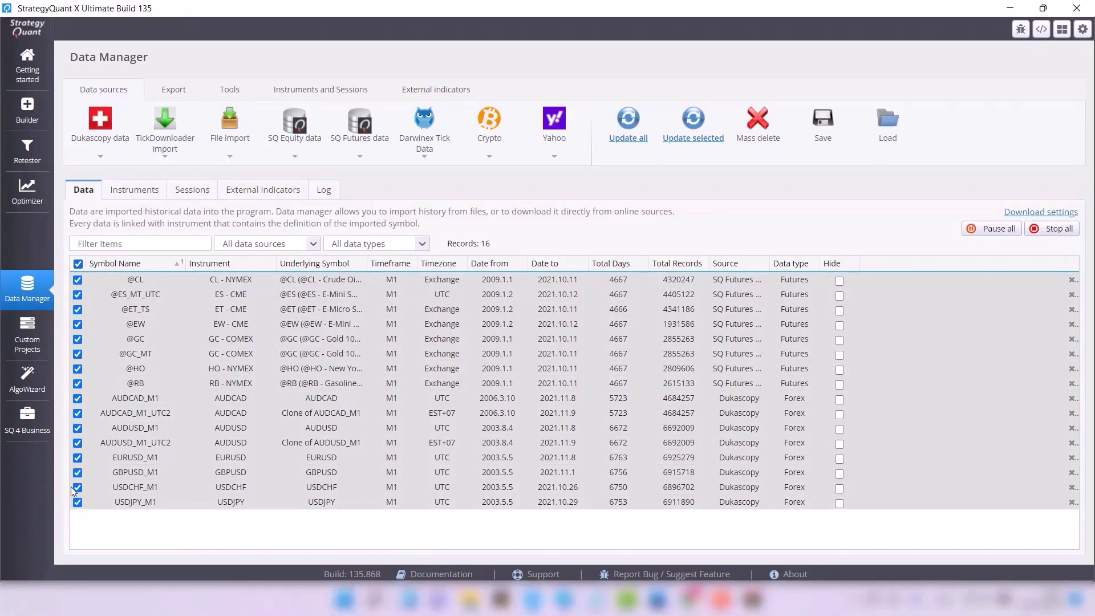
click(757, 123)
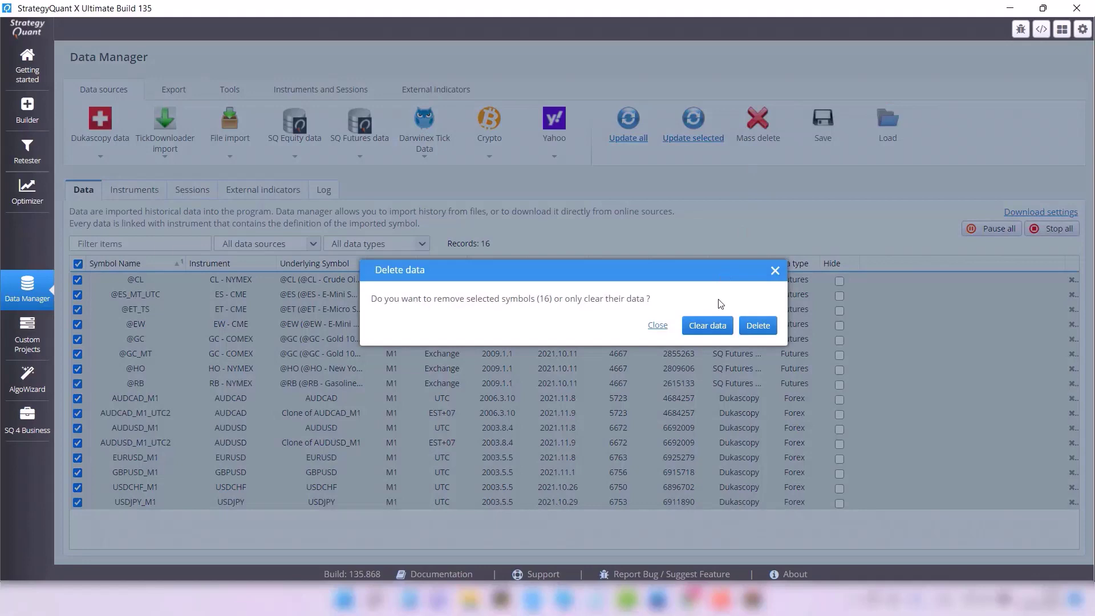
click(757, 326)
click(742, 355)
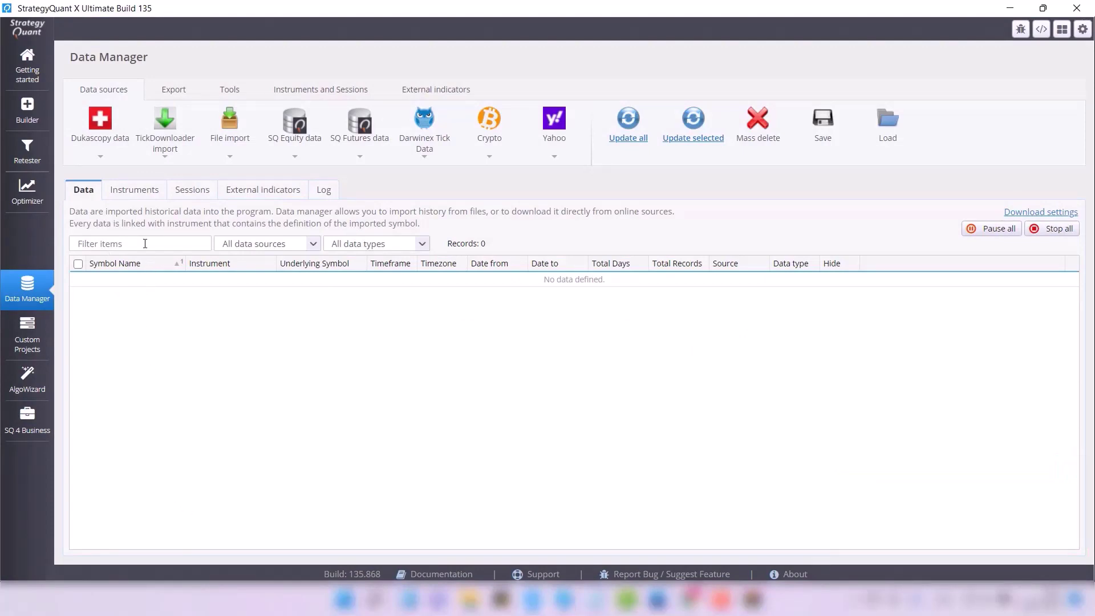
Select and mass-delete all 23 instruments, then go back to the empty Data list
click(132, 188)
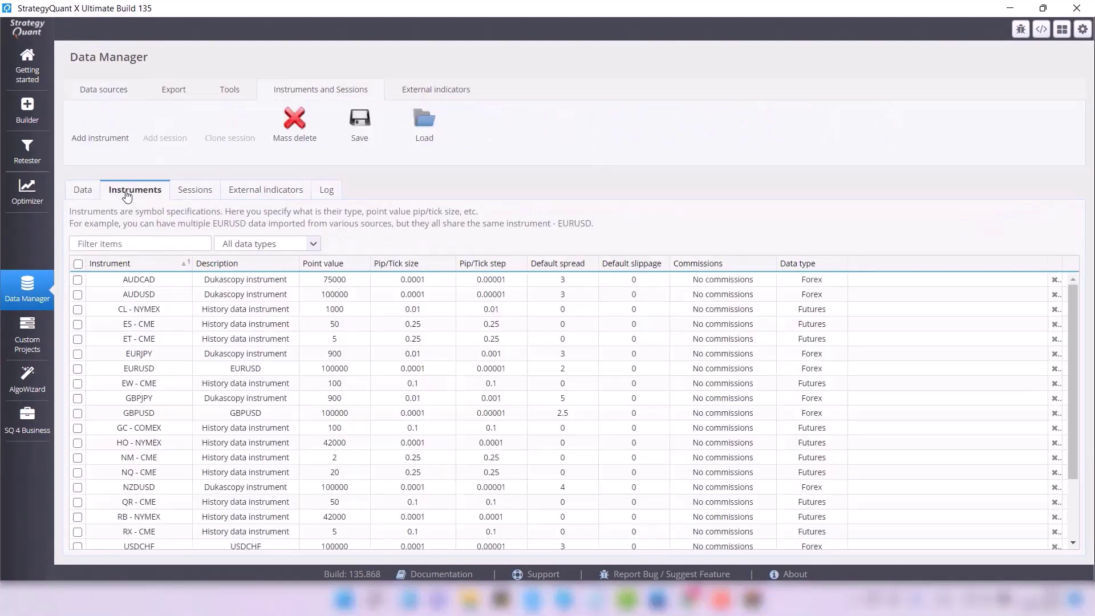
click(78, 264)
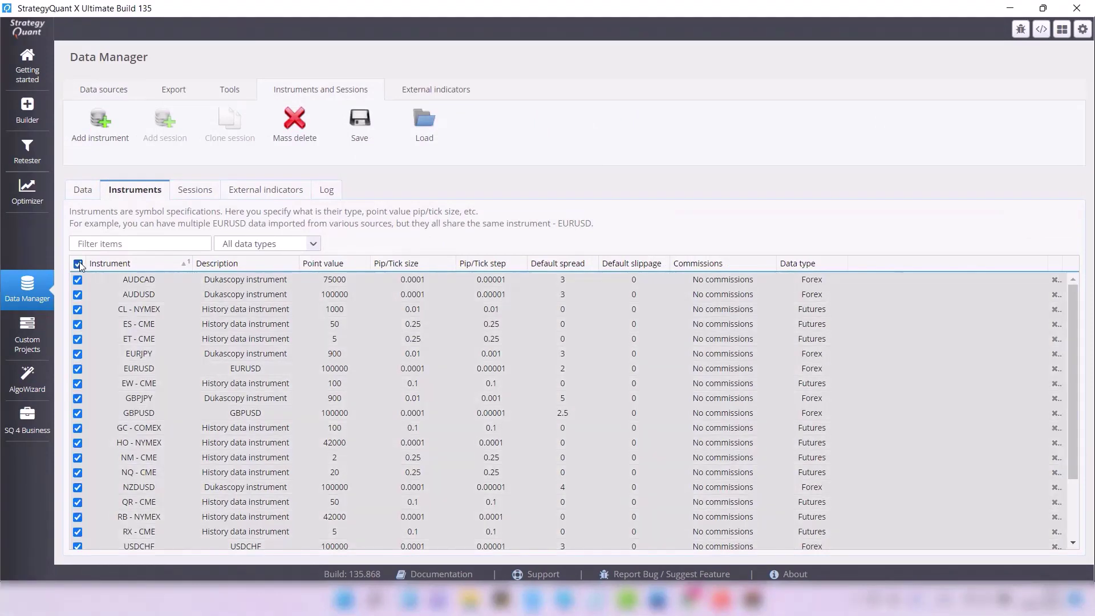
click(283, 143)
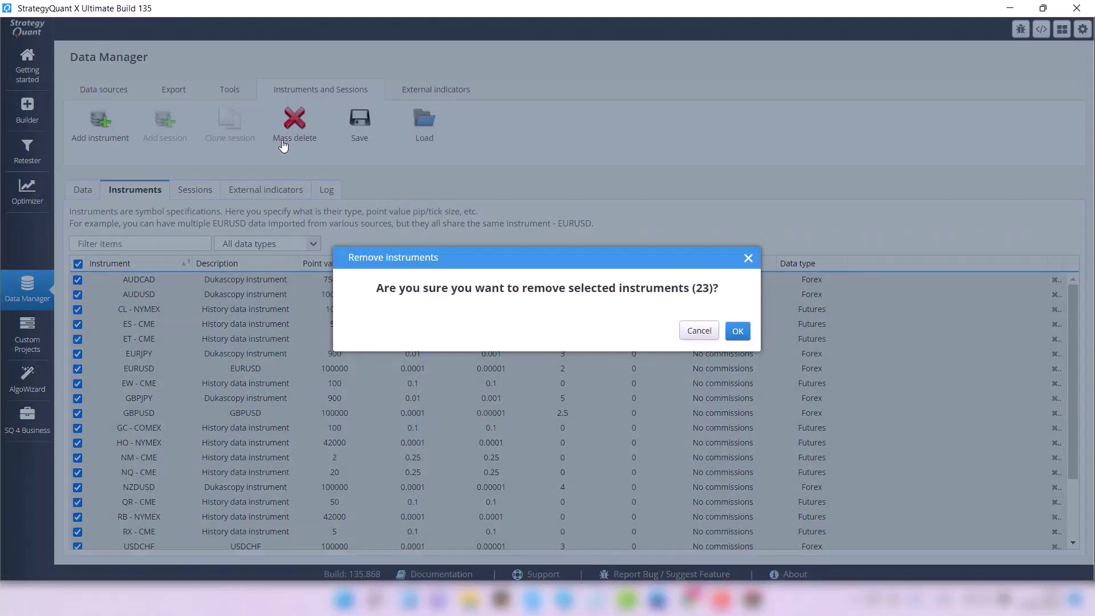
click(738, 331)
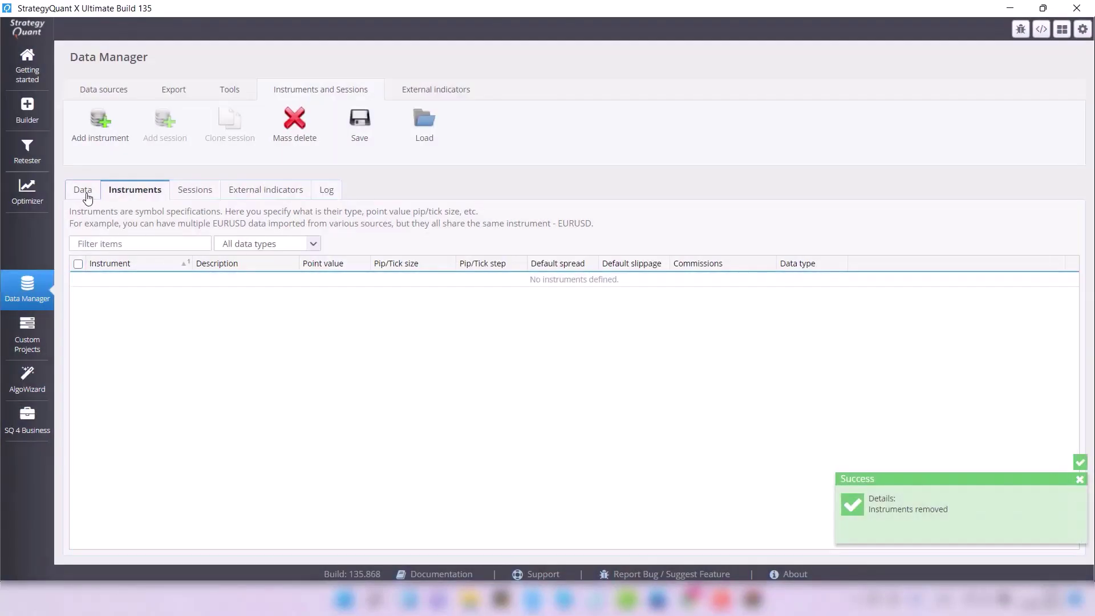
click(83, 191)
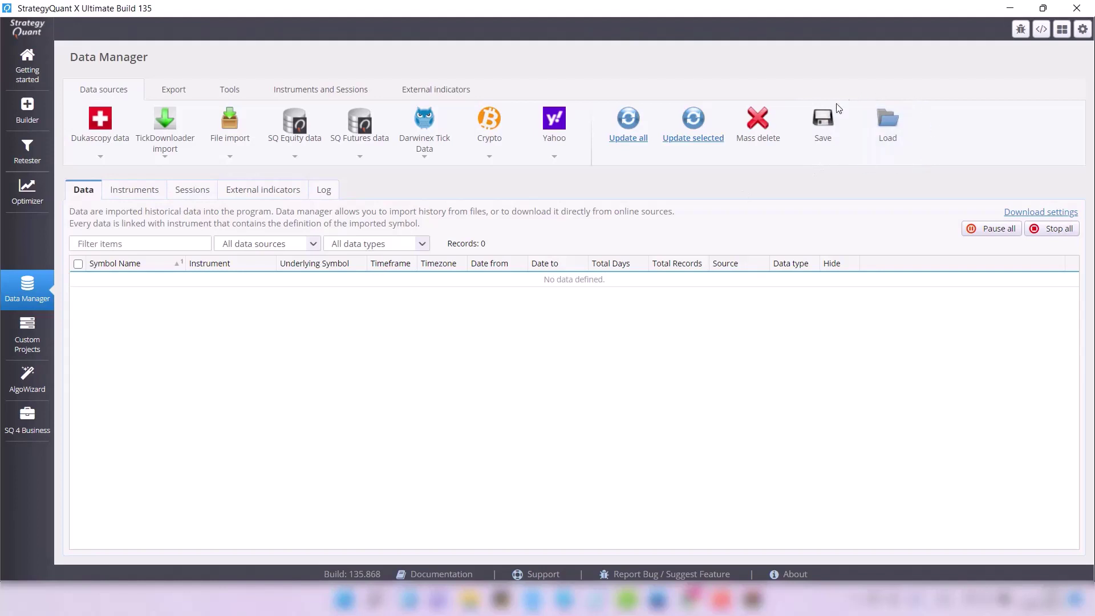
Load Data.xml from the desktop data folder, adding 49 futures symbol records
click(886, 143)
click(367, 259)
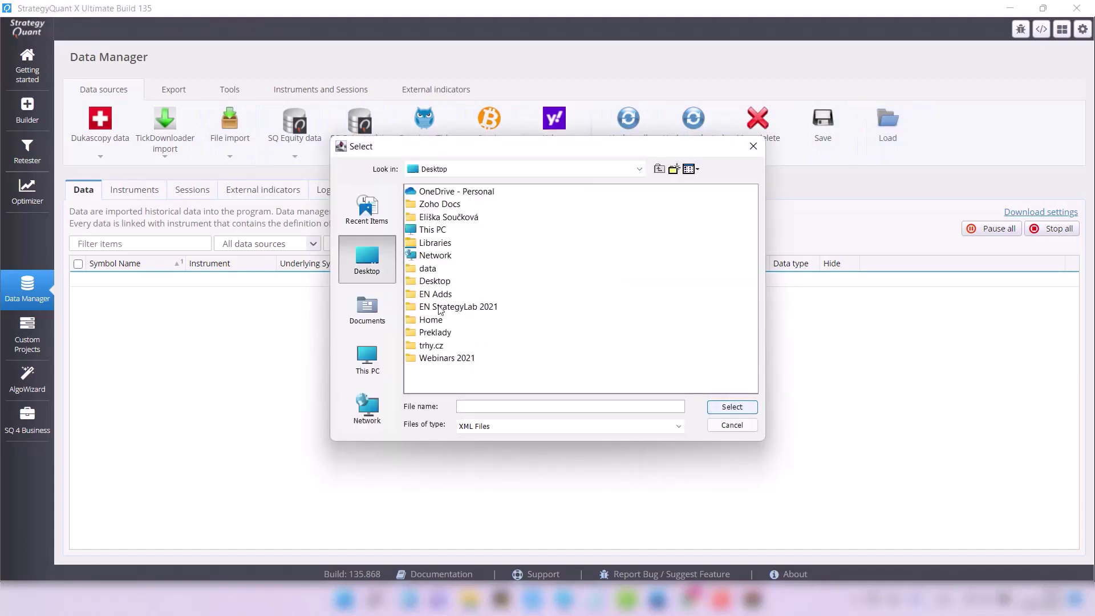
double_click(433, 268)
click(429, 192)
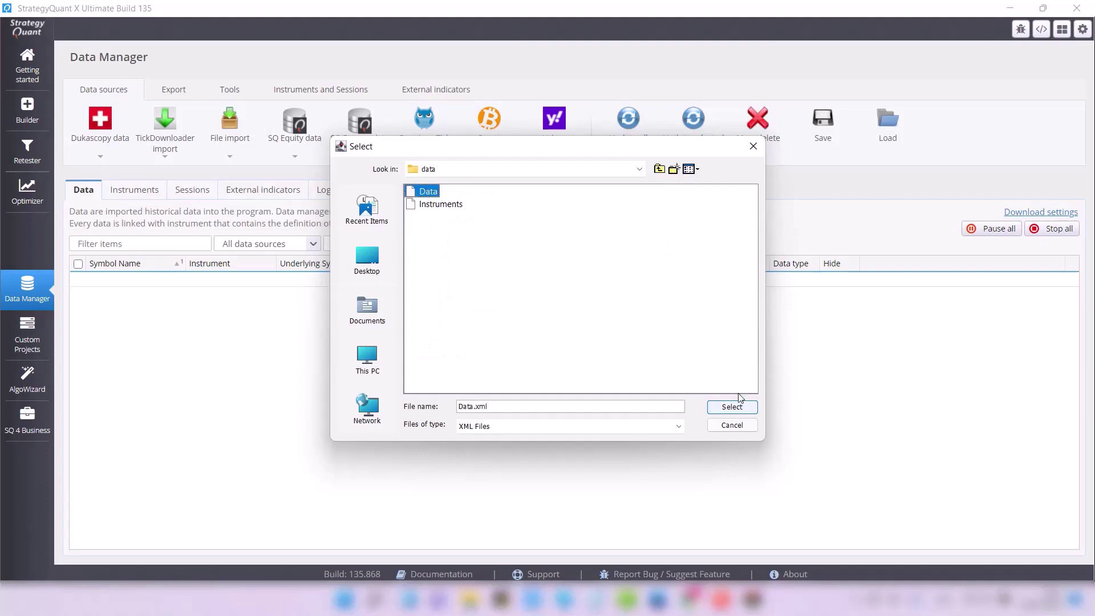
click(738, 409)
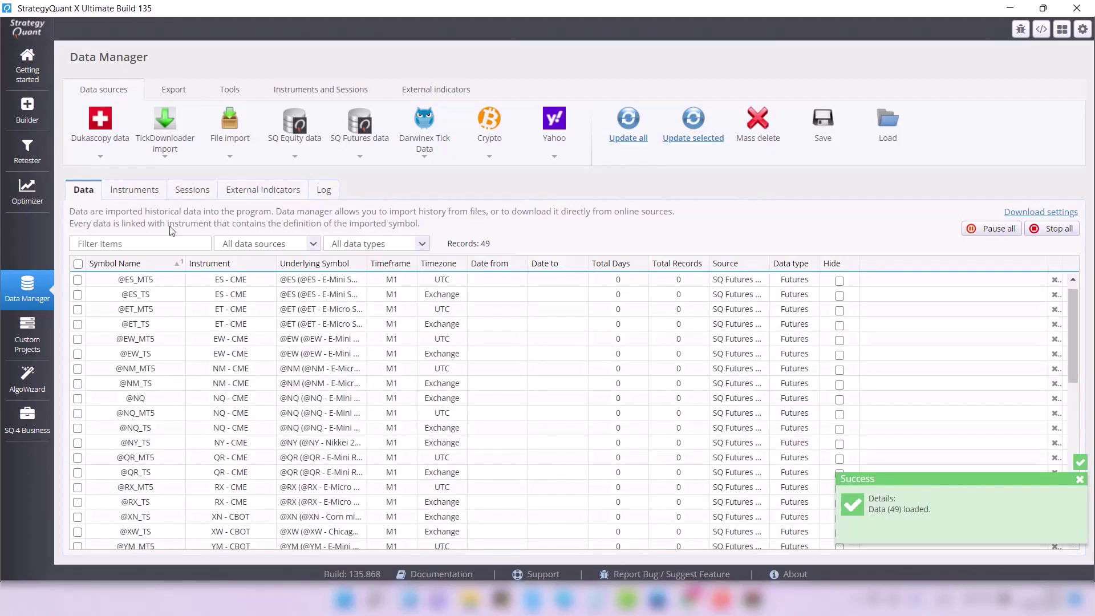
Glance at the instruments list, then return to the 49-symbol data list
click(143, 194)
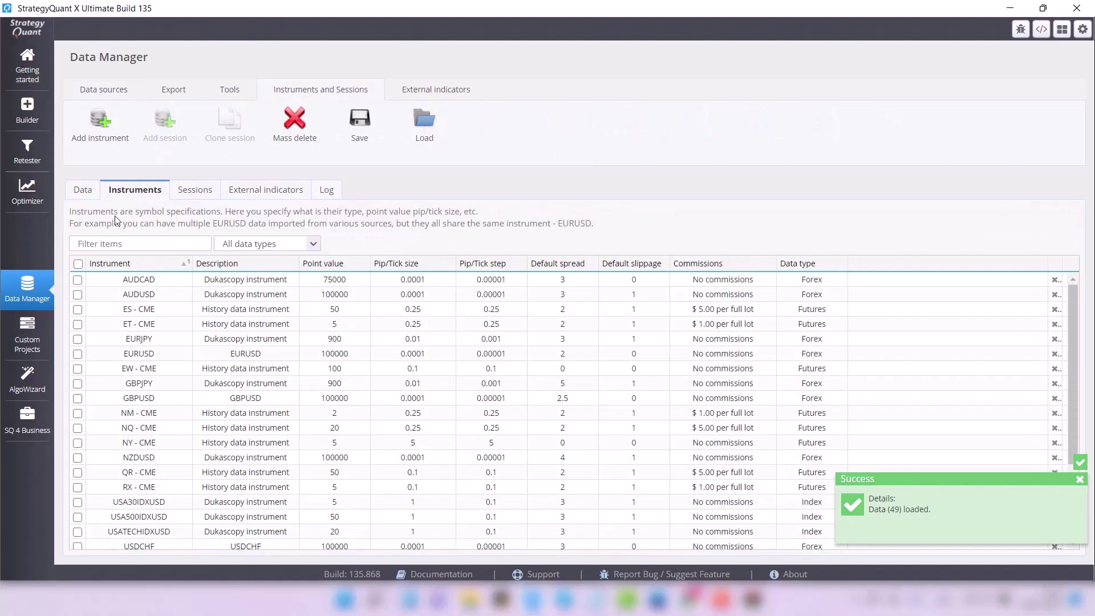
click(83, 189)
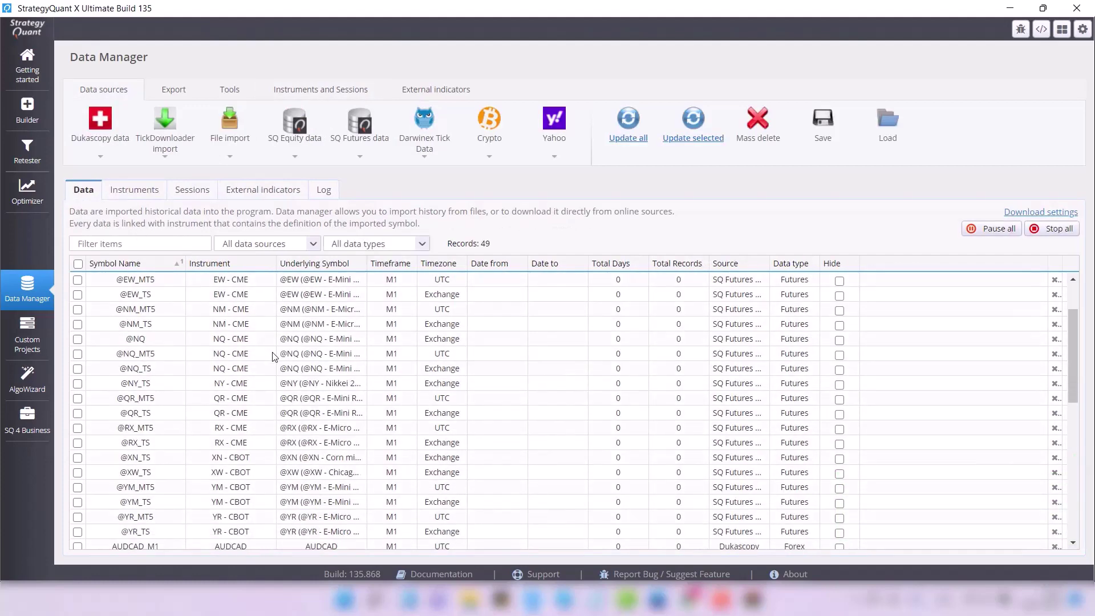
scroll(273, 356, up, 2)
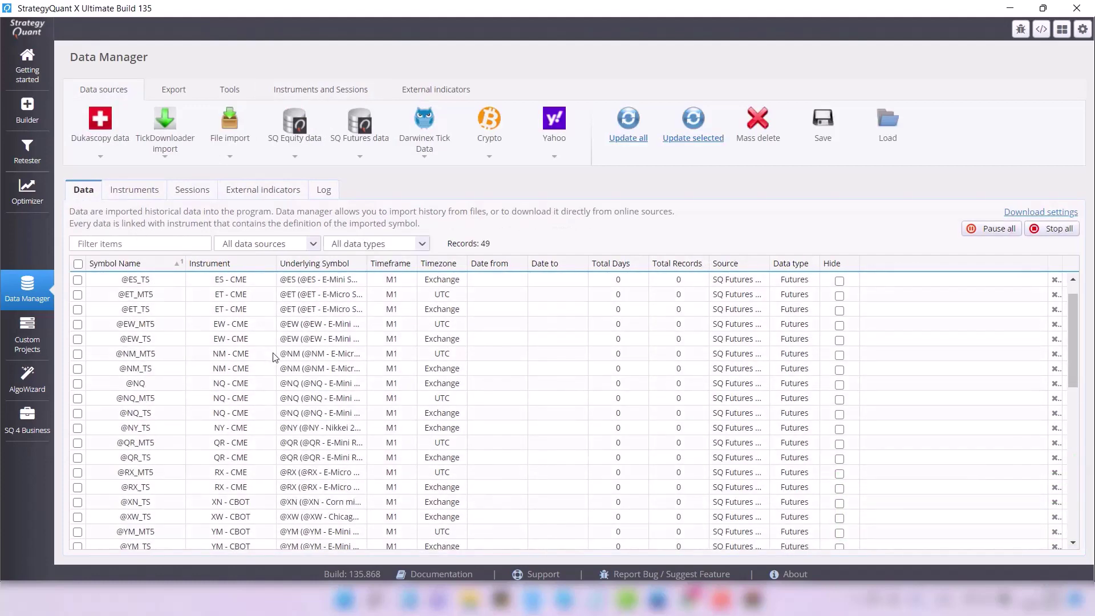
Load Instruments.xml from the desktop data folder, cancel overwriting EURUSD, and return to Data
click(132, 194)
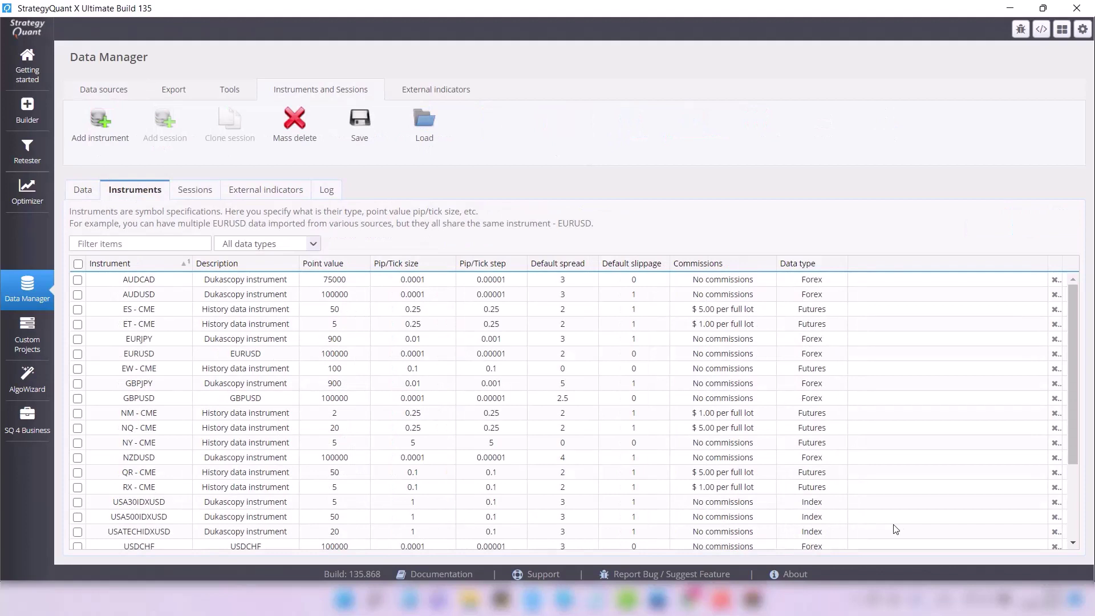
click(425, 122)
click(392, 279)
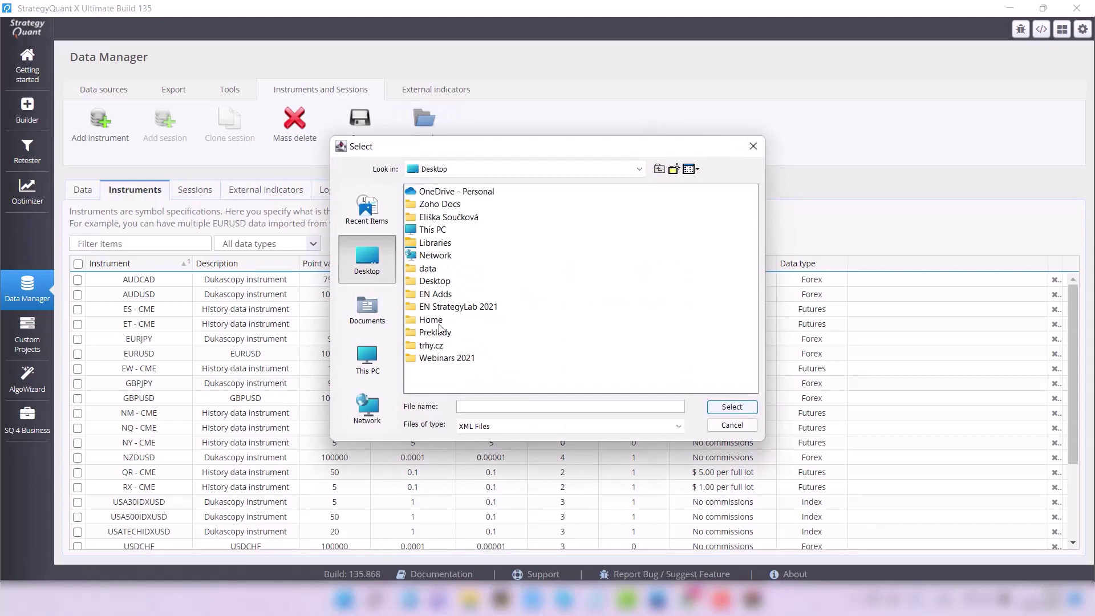
double_click(428, 269)
click(442, 206)
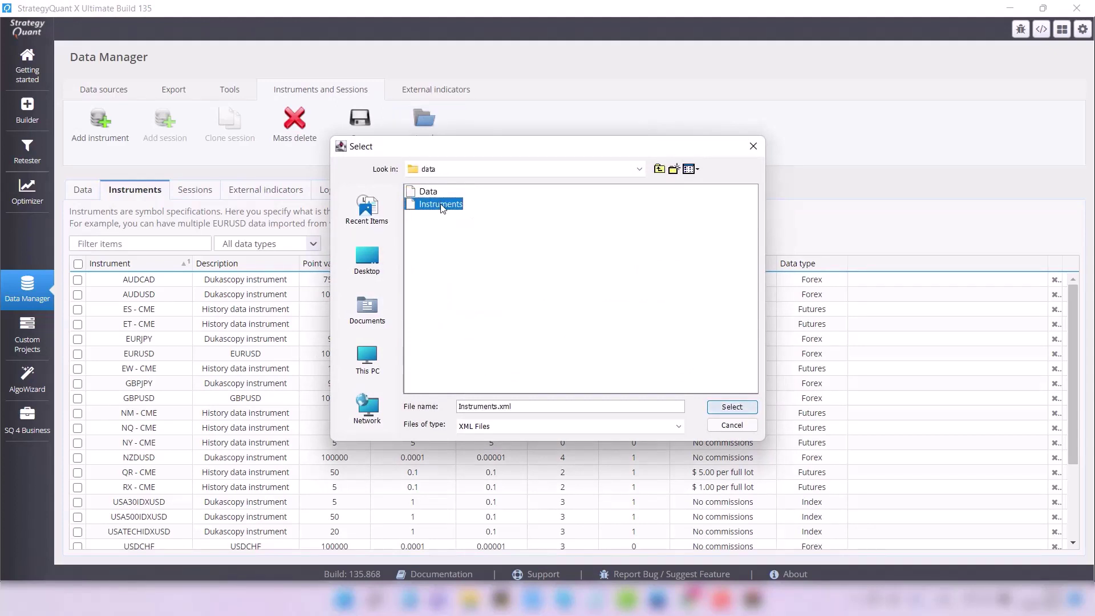
click(737, 411)
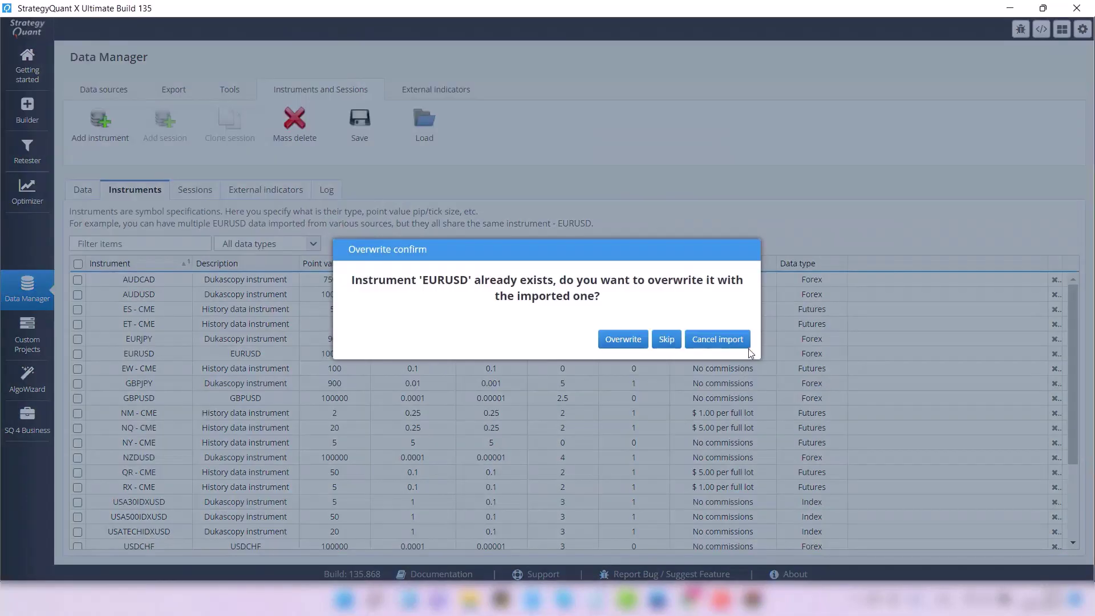
click(739, 340)
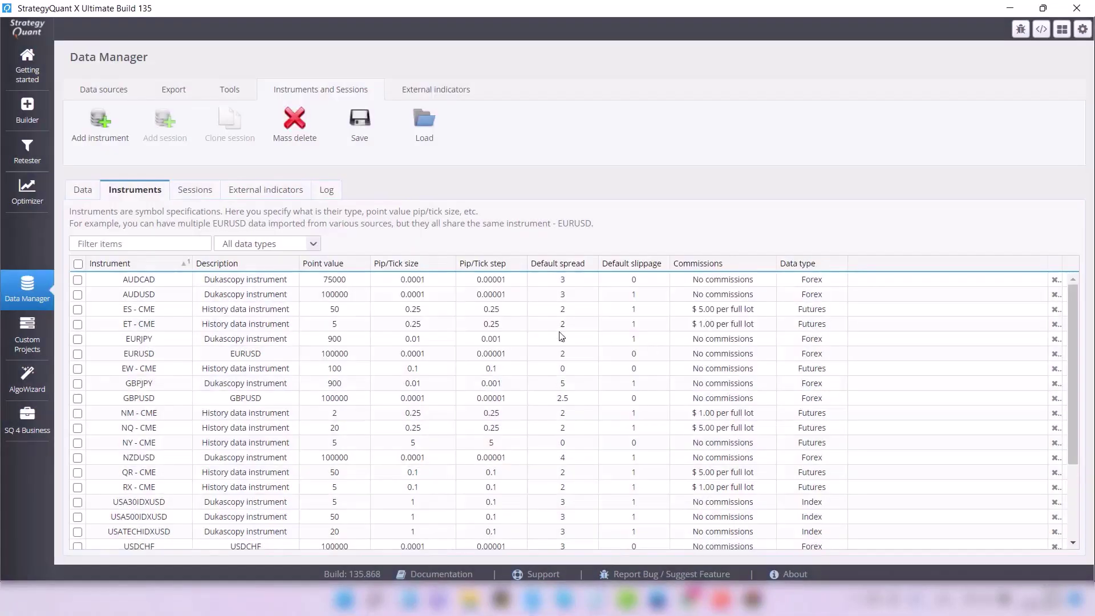
click(74, 196)
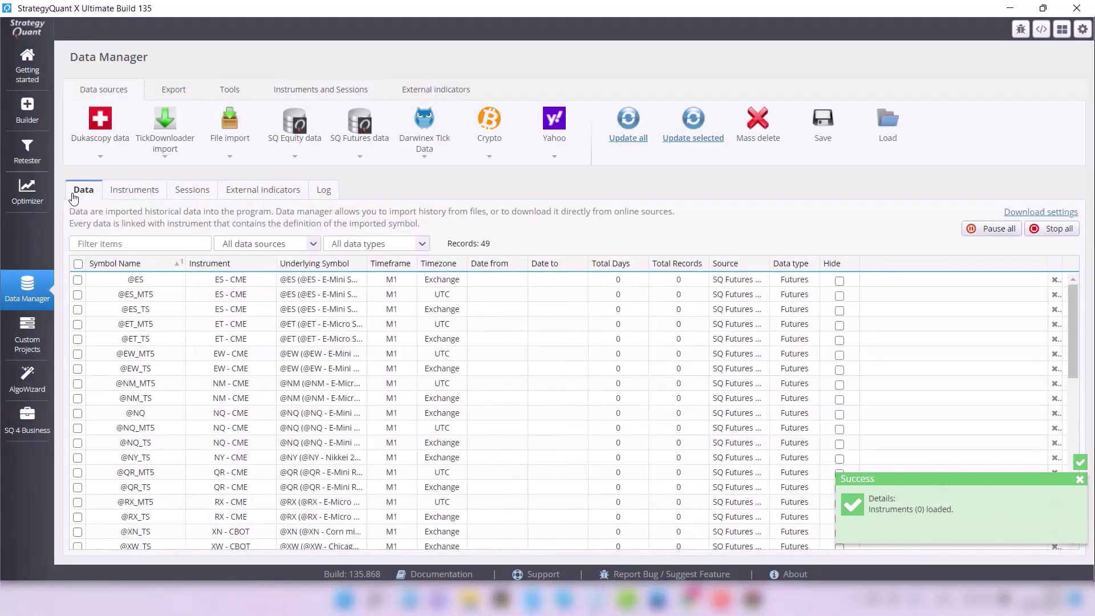
Select all 49 symbols and update them until each shows Completed, 2009.1.2 to 2021.11.5
click(77, 264)
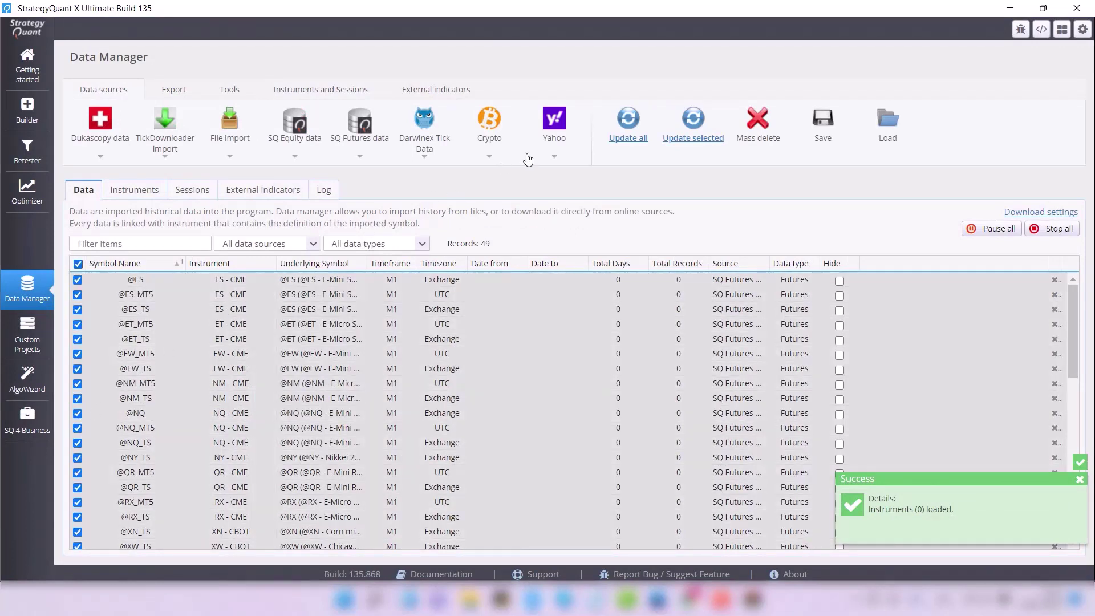
click(620, 126)
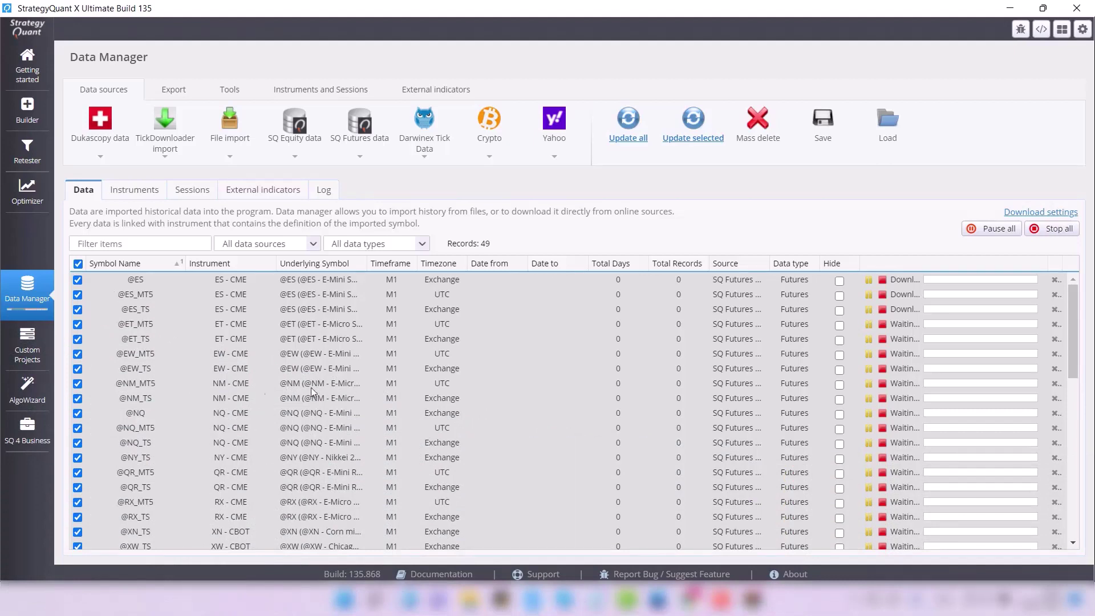
click(633, 118)
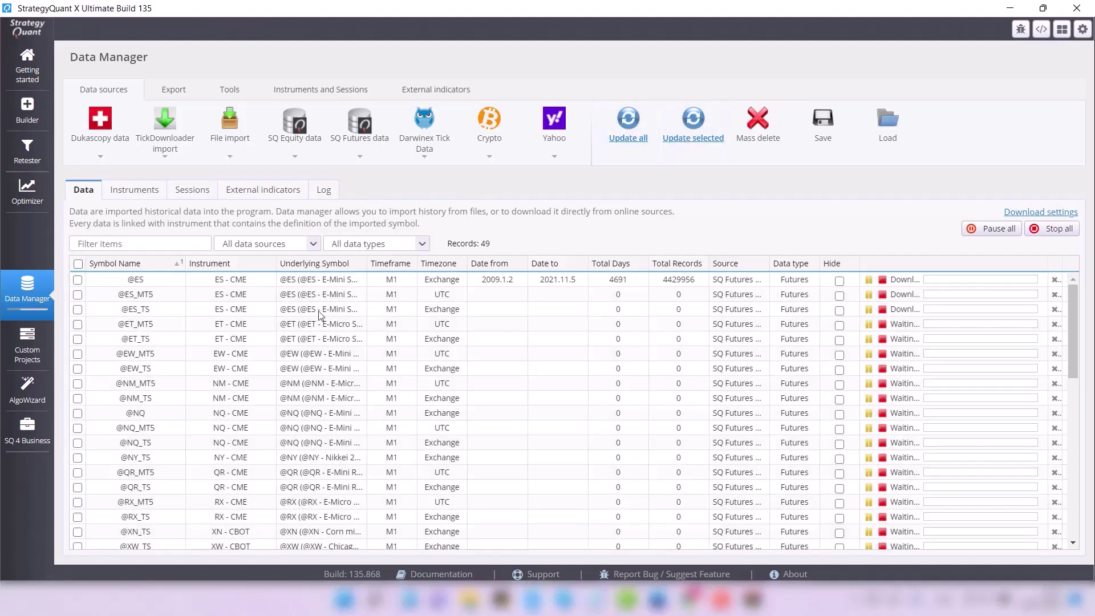
scroll(341, 450, down, 3)
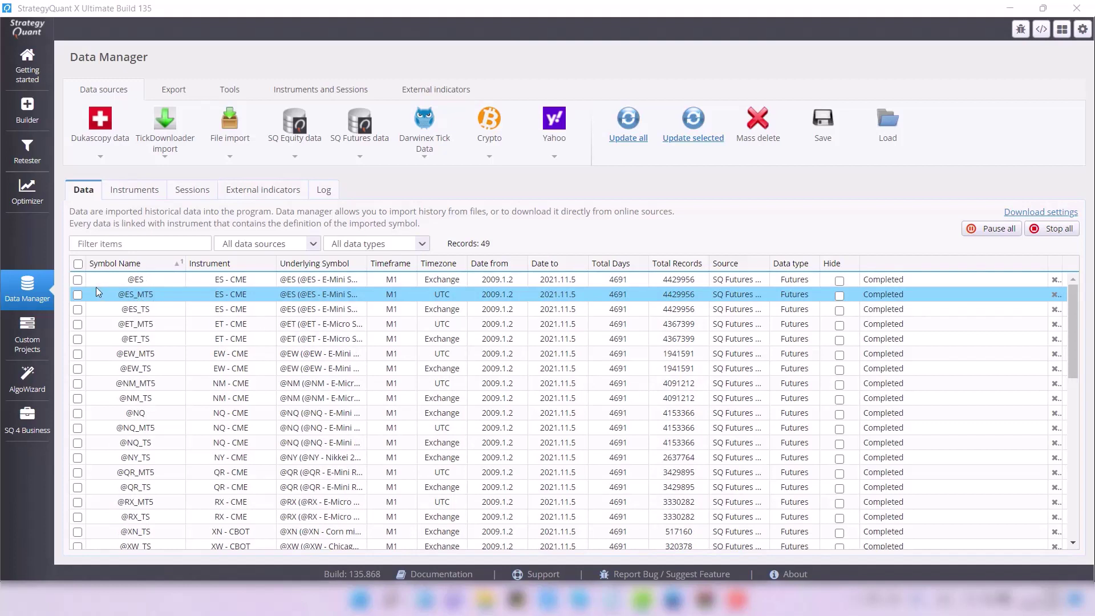
click(443, 281)
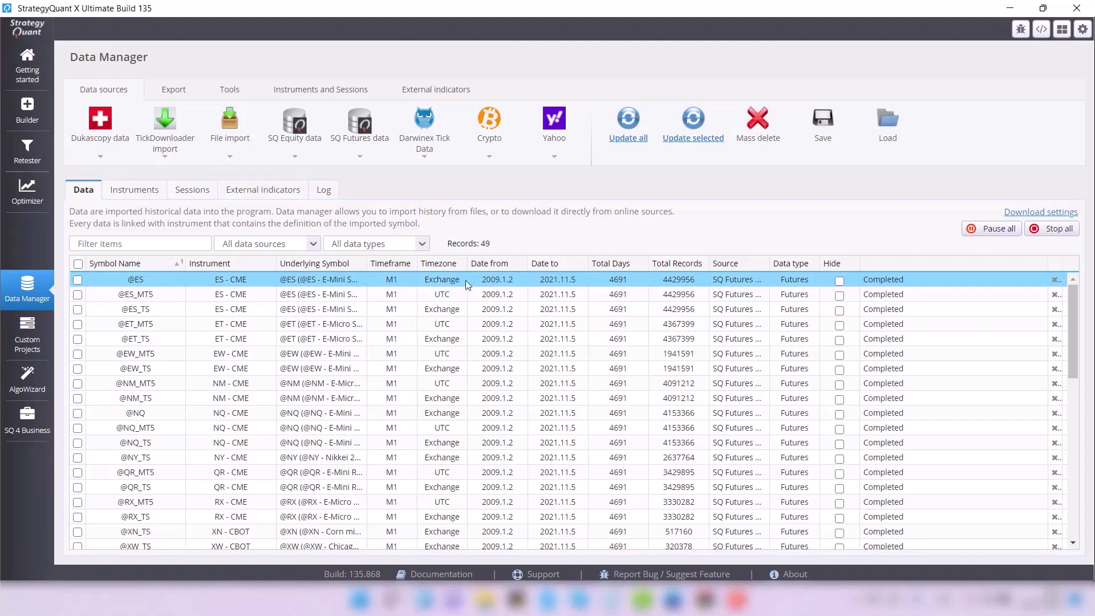
click(441, 296)
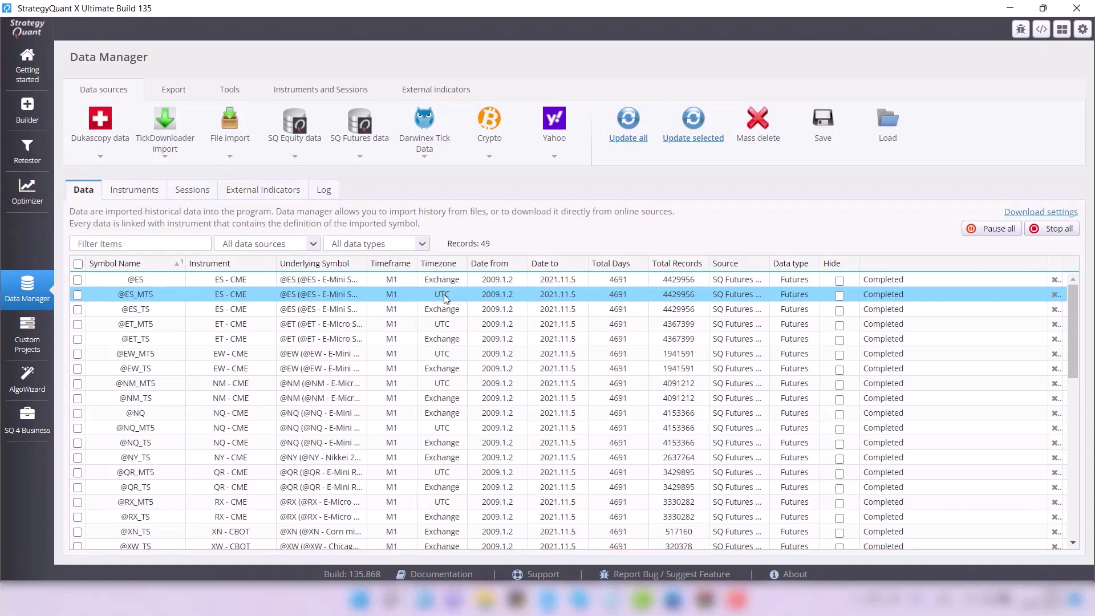
click(839, 296)
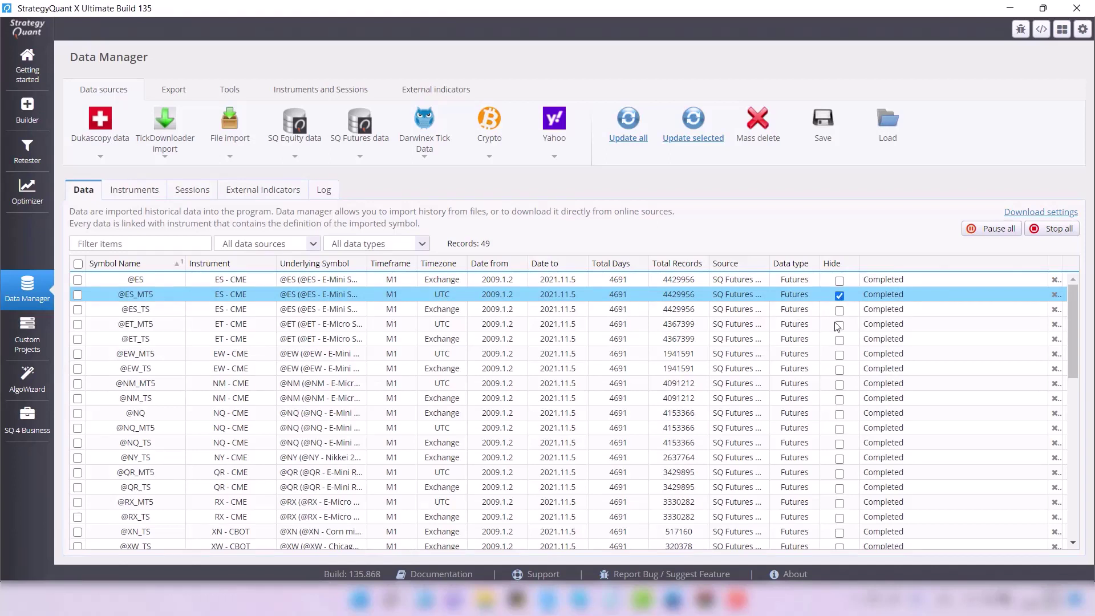